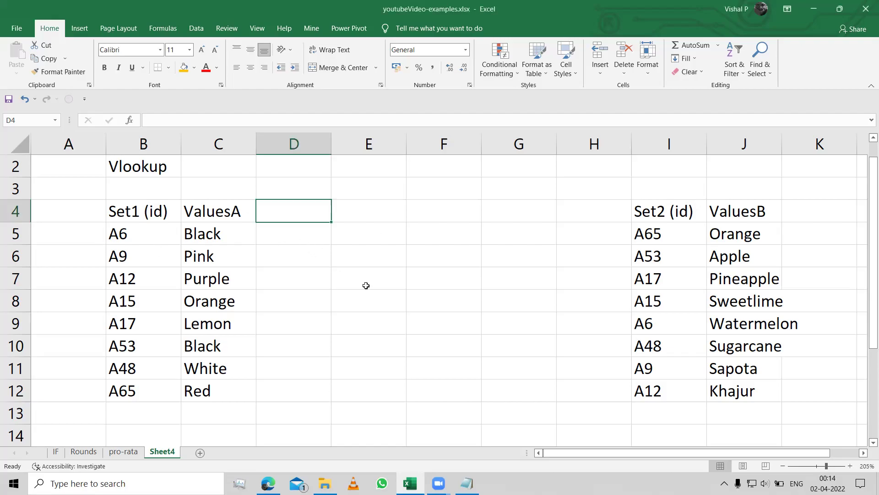
- Fill the Set1 header cells B4:C4 with orange
key("Down")
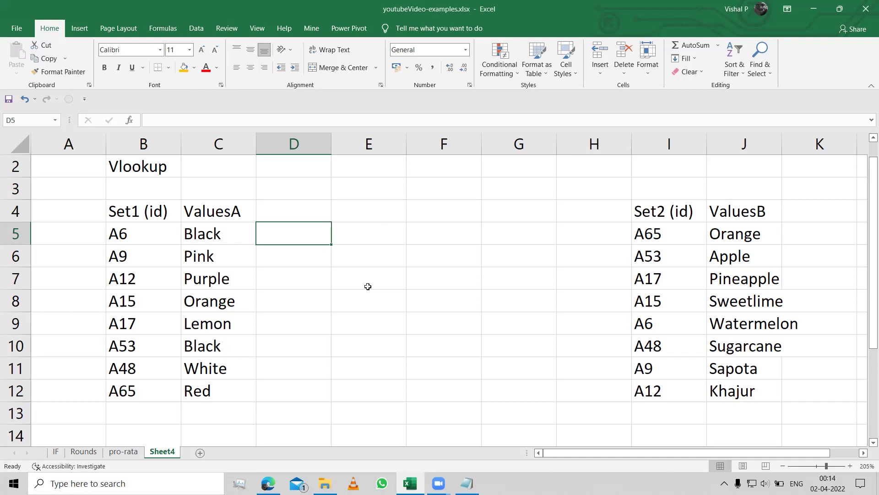
key("Left")
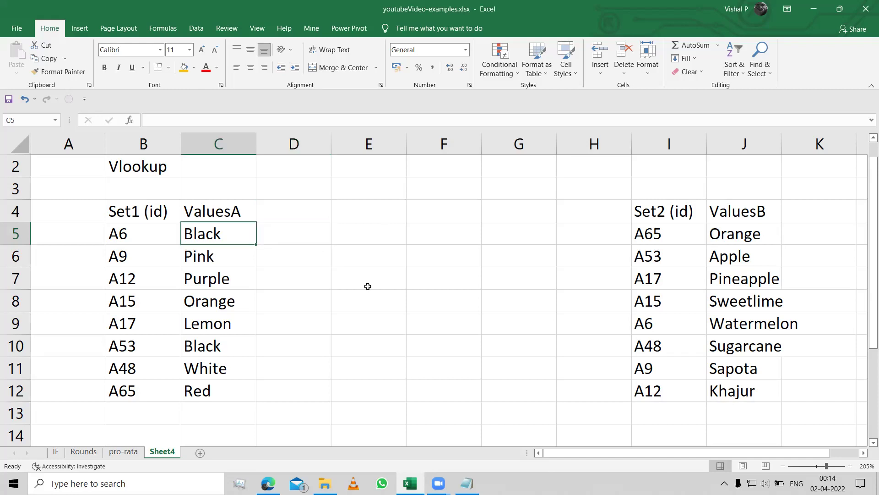
key("Up")
key("Left")
key("shift+Right")
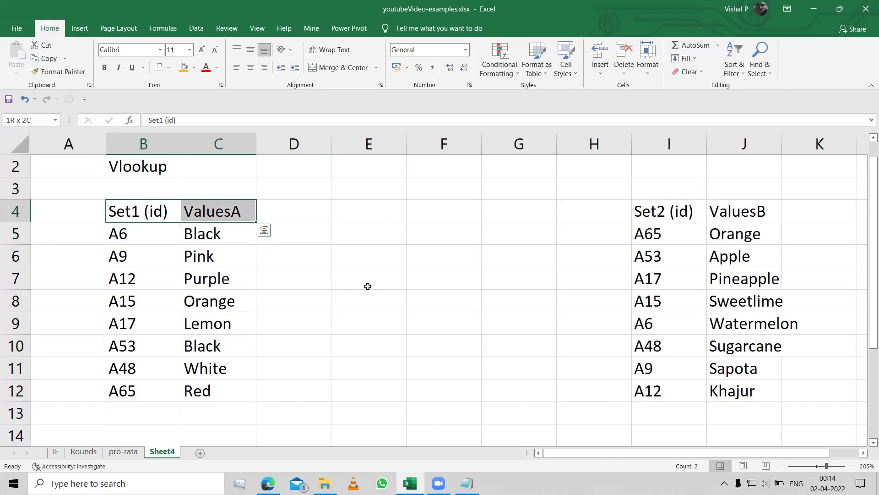
left_click(184, 68)
- Fill the Set2 header cells I4:J4 light green, then select the ValuesB header in J4
left_click_drag(646, 215, 726, 209)
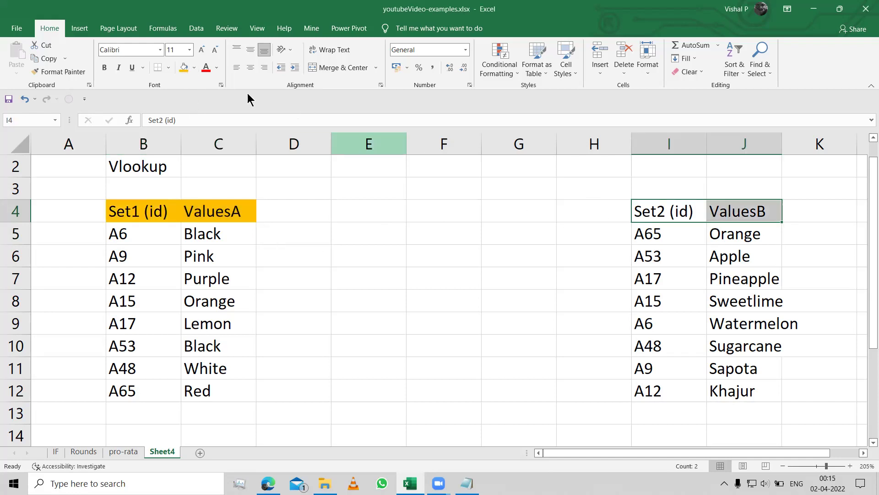
left_click(195, 68)
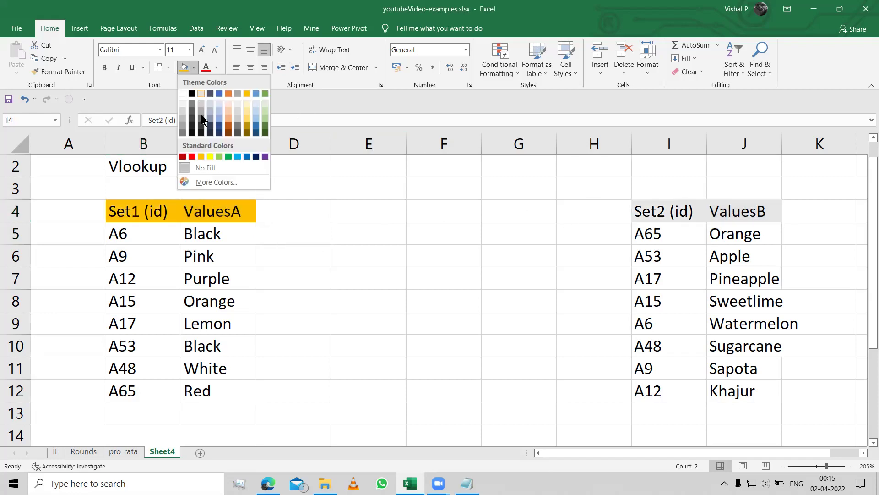
left_click(220, 156)
left_click(291, 237)
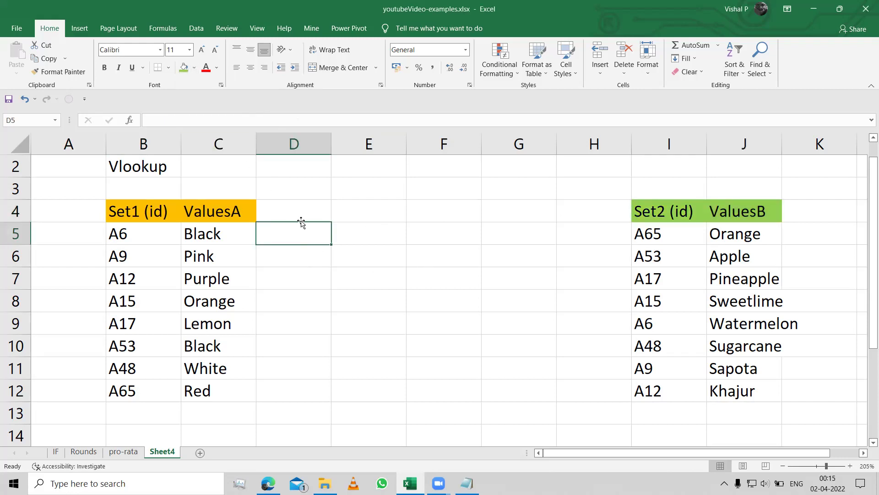
left_click(710, 205)
- Copy the ValuesB header from J4 and paste it into D4
key("ctrl+c")
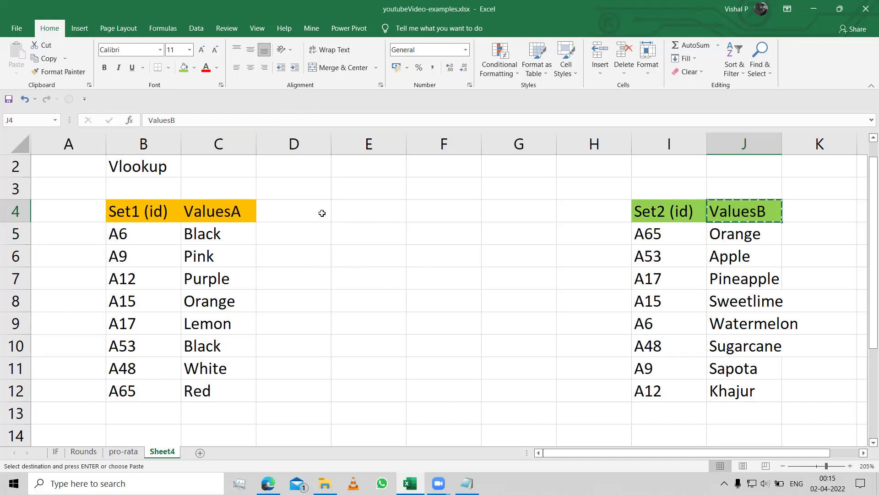
left_click(295, 217)
key("ctrl+v")
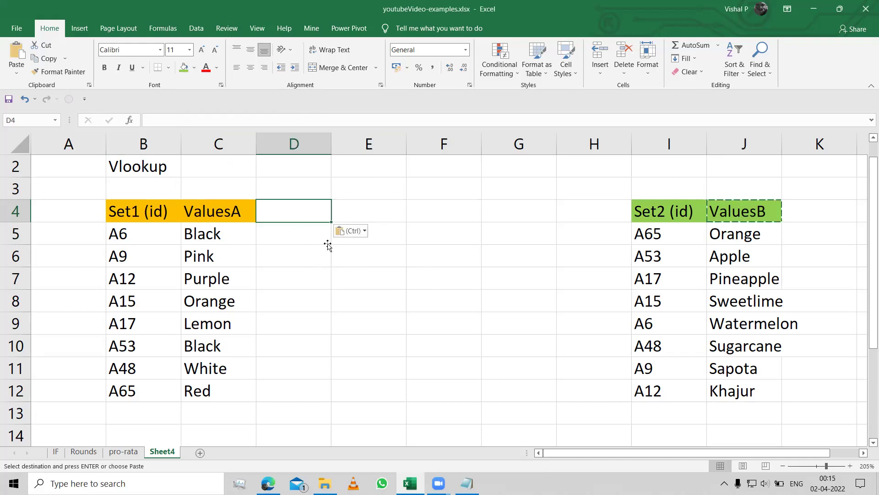
left_click(323, 243)
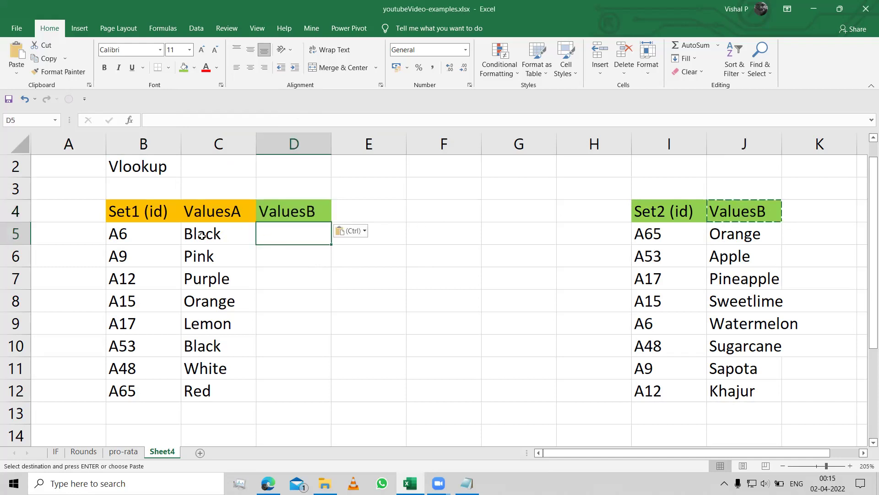
- Select the Set1 ids B5:B12 and Set2 ids I5:I12 to compare them
left_click_drag(143, 237, 164, 387)
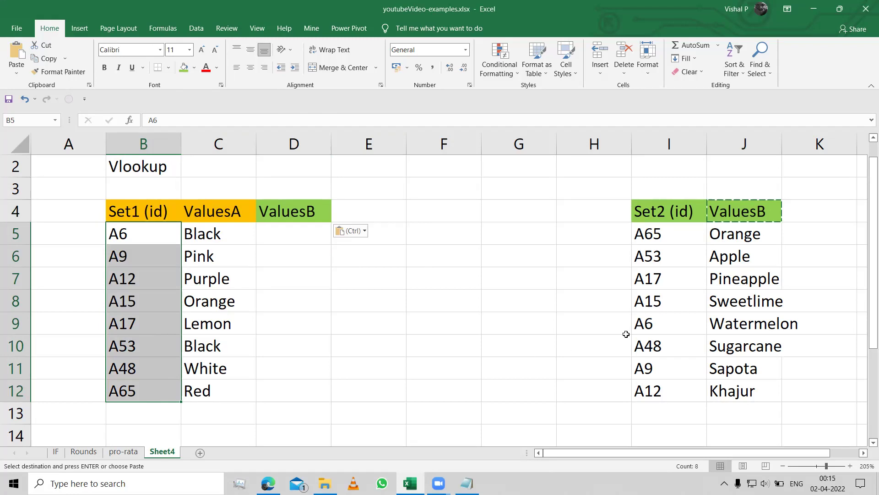
left_click_drag(658, 241, 659, 390, "ctrl")
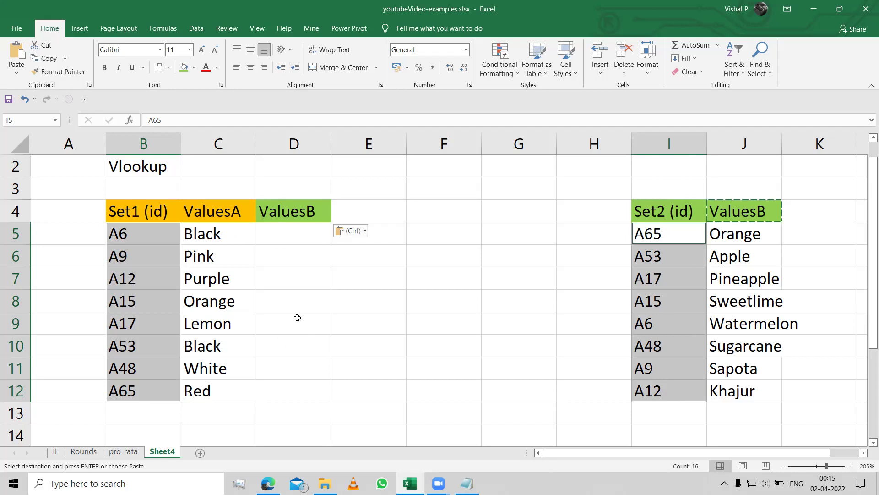
key("Left")
key("Left")
key("Left")
key("Left")
key("Left")
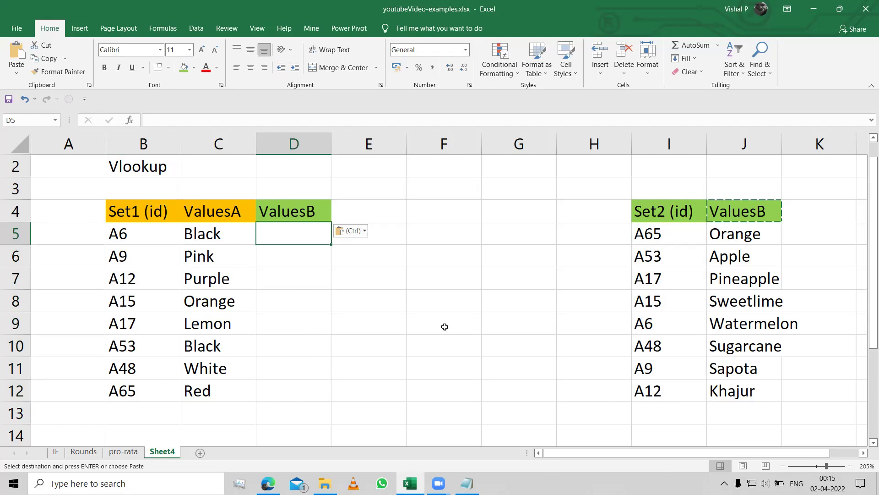
- Start =VLOOKUP( in D5 with B5 as the lookup value
key("Escape")
type("=vlo")
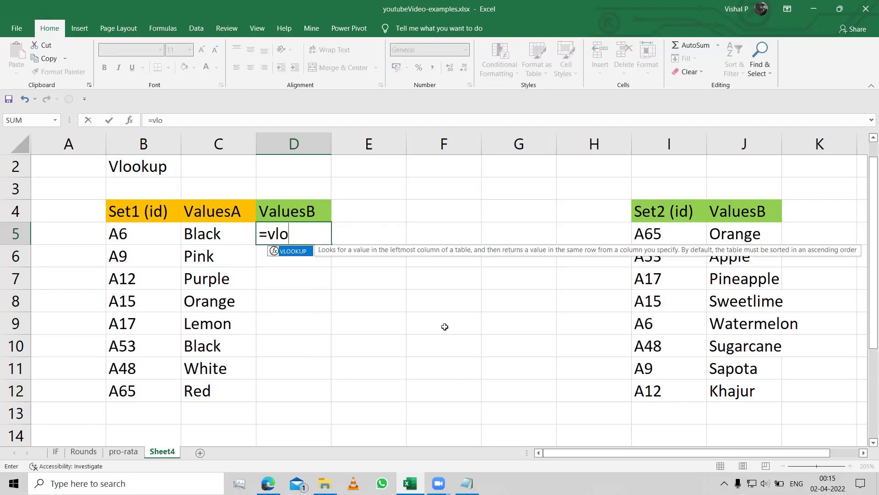
key("Tab")
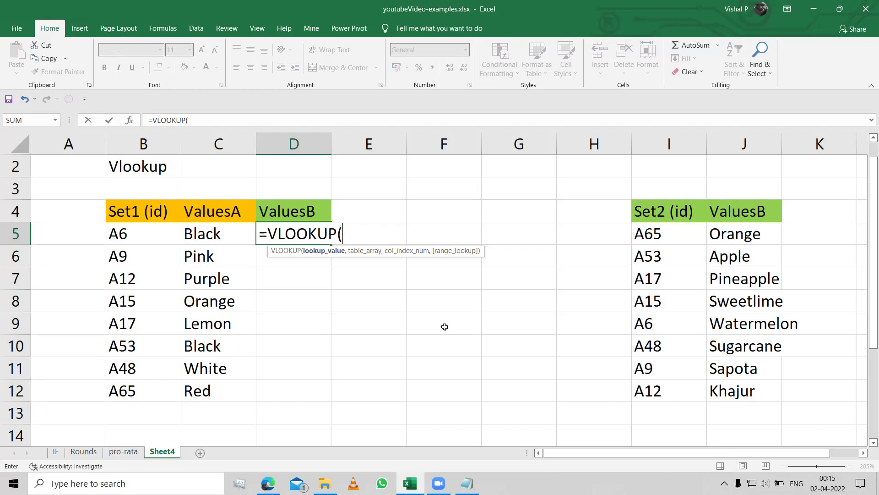
key("F2")
key("F2")
key("Left")
key("Left")
key("Left")
key("Right")
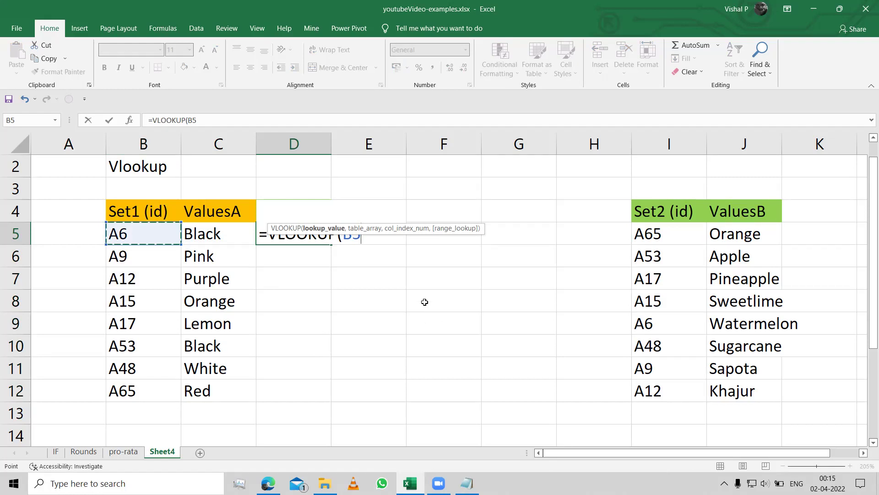
left_click(355, 244)
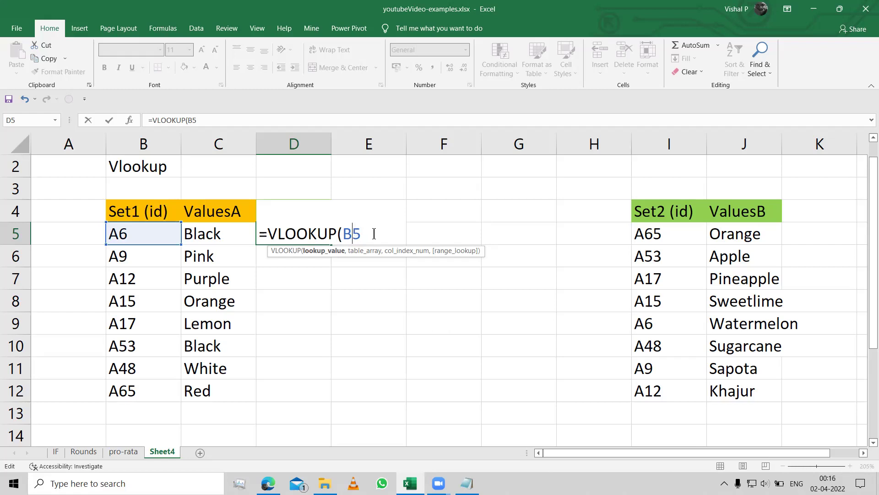
type(",")
key("BackSpace")
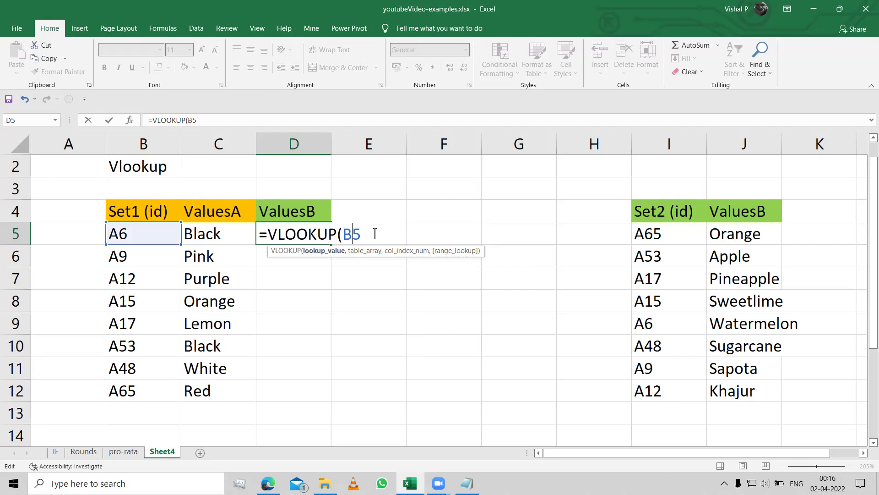
key("Right")
- Add the Set2 table as the absolute range $I$5:$J$12 to the D5 formula
type(",")
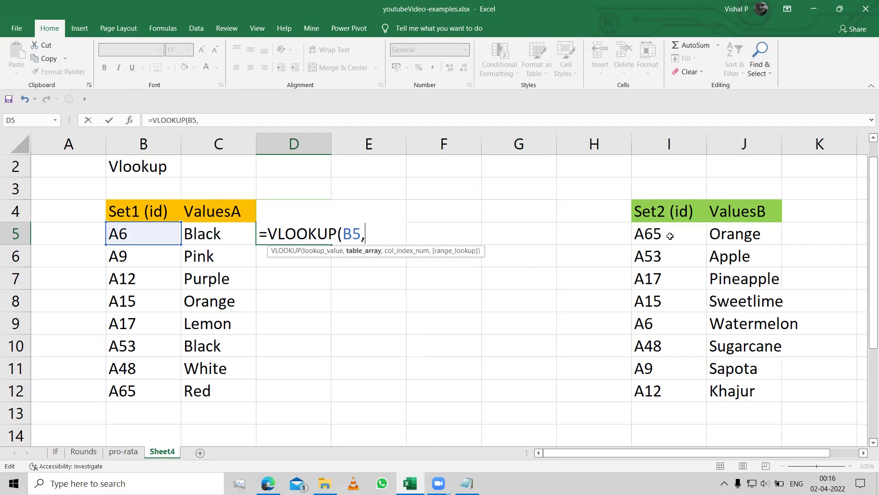
left_click_drag(669, 236, 720, 397)
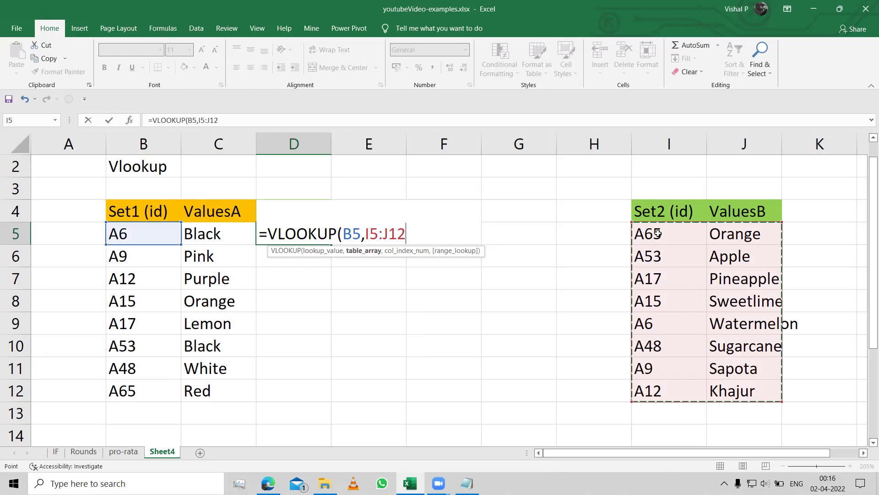
left_click_drag(658, 234, 720, 396)
key("F4")
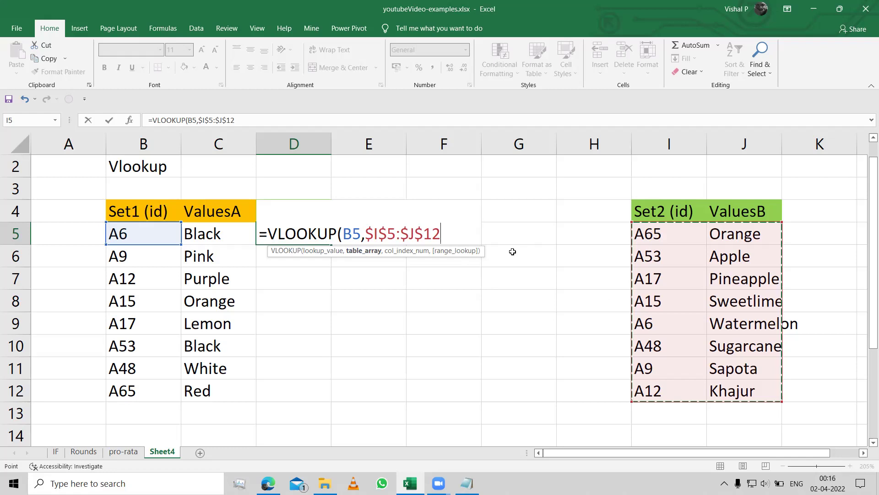
type(",")
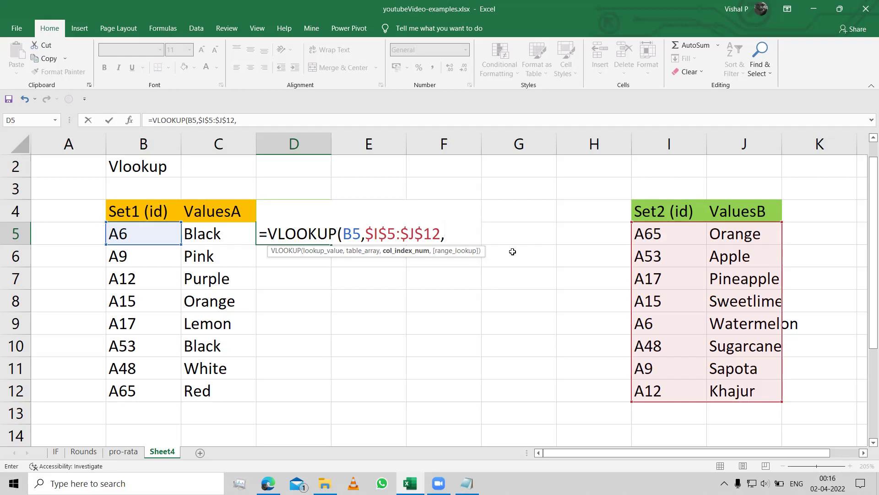
- Complete and commit =VLOOKUP(B5,$I$5:$J$12,2,0) in D5, returning Watermelon
type("2,")
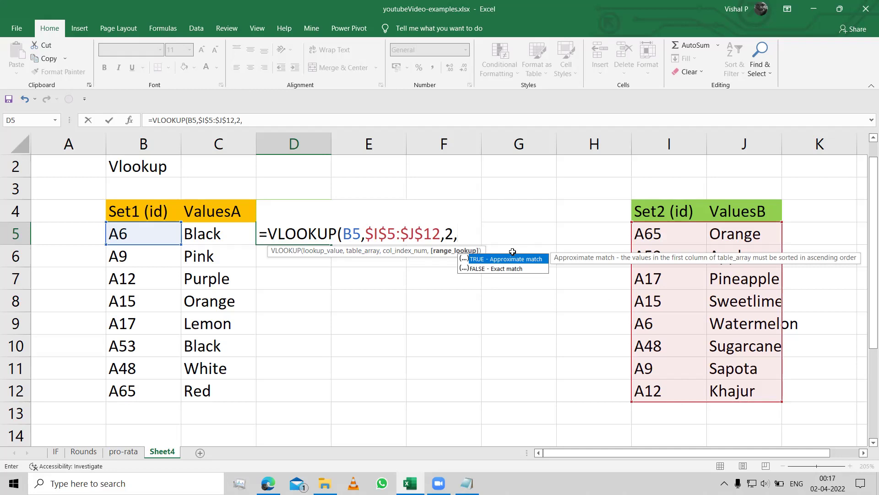
type("0)")
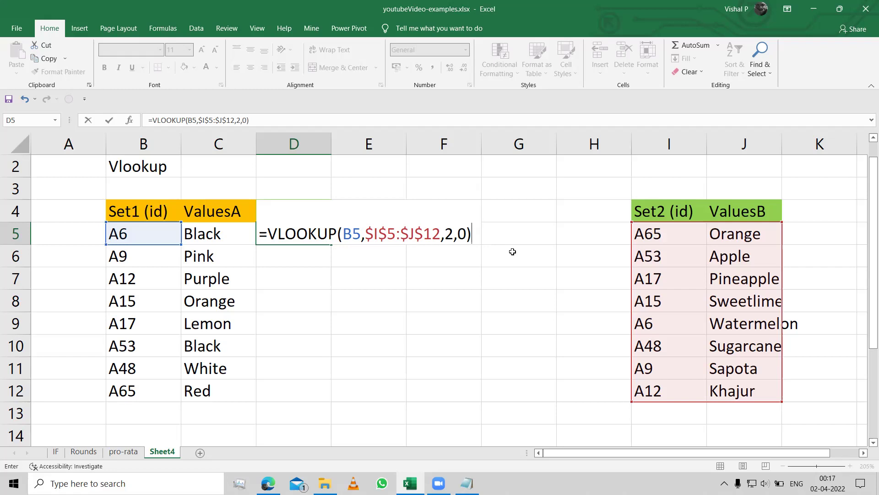
key("Return")
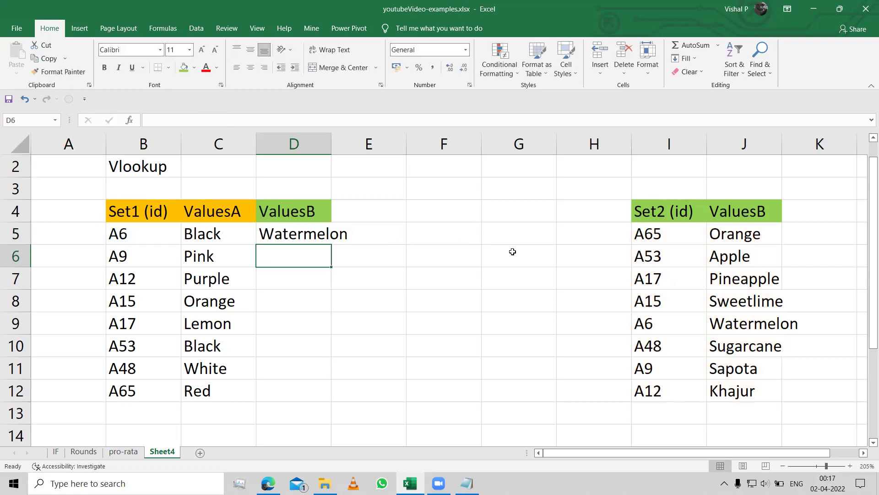
key("Up")
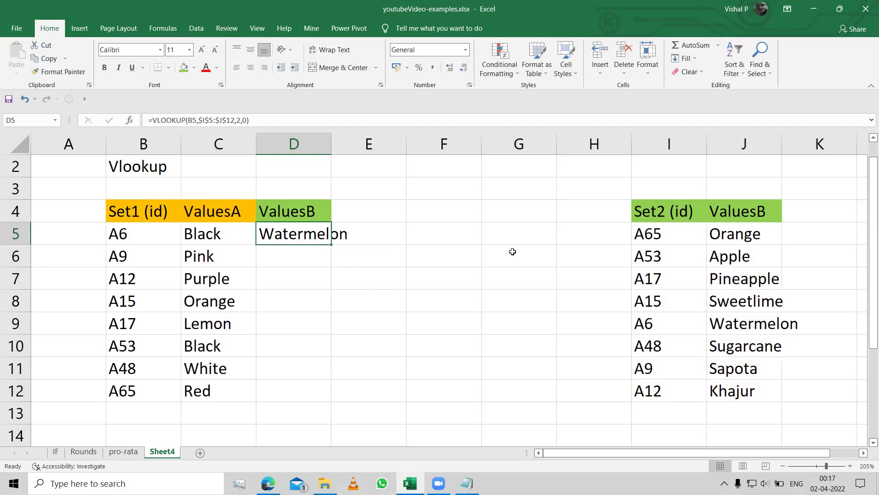
- Check ids A6 and A9 against Set2, then fill the D5 lookup down to D12
left_click(137, 238, "ctrl")
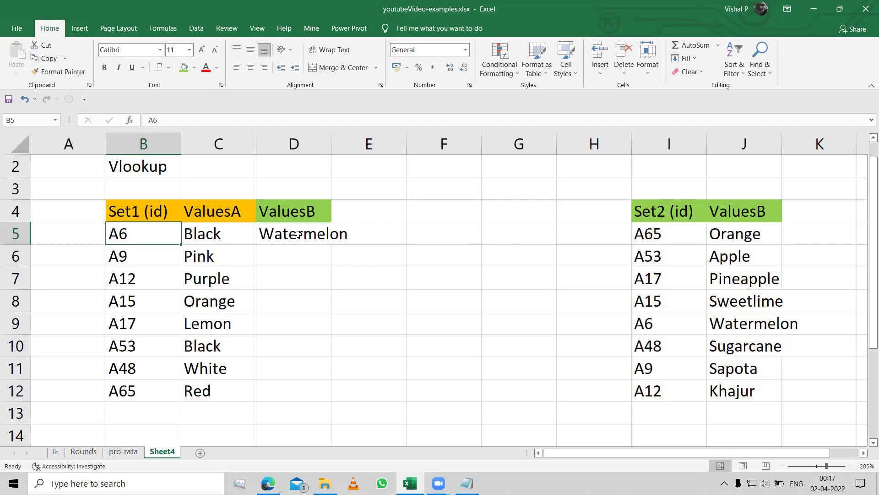
left_click_drag(680, 324, 736, 324)
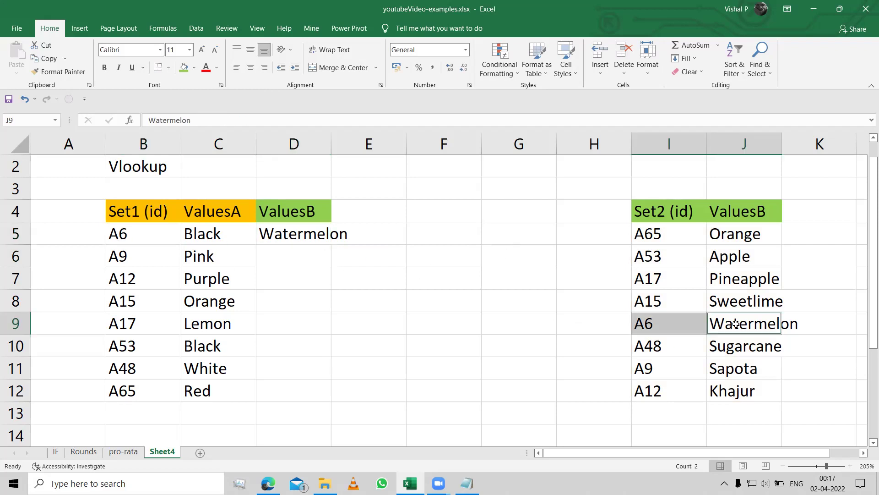
left_click(134, 257)
left_click(716, 369)
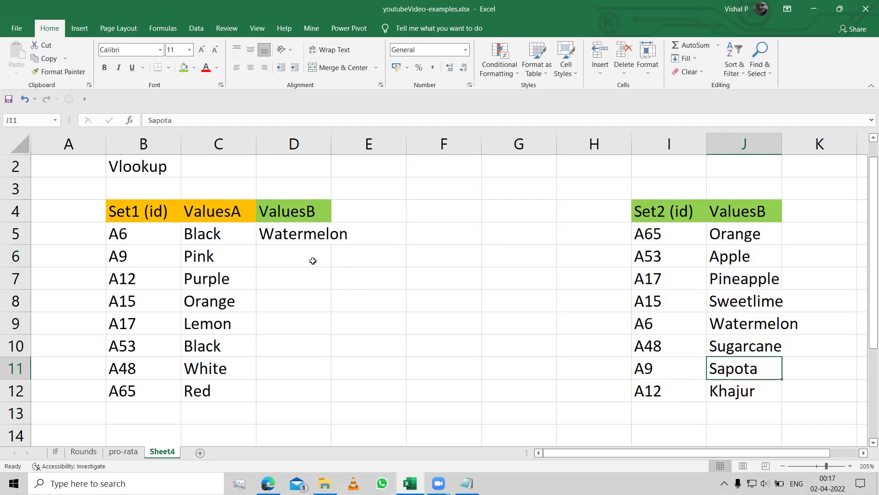
left_click(317, 240)
left_click_drag(331, 244, 306, 365)
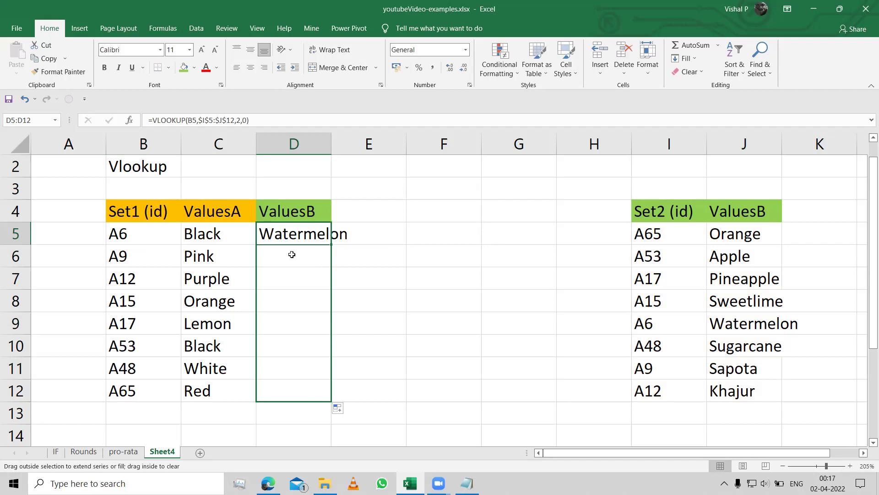
- Verify results against Set2: Sapota for A9, Khajur for A12, Sweetlime for A15, Pineapple for A17
left_click(290, 251)
left_click(141, 255, "ctrl")
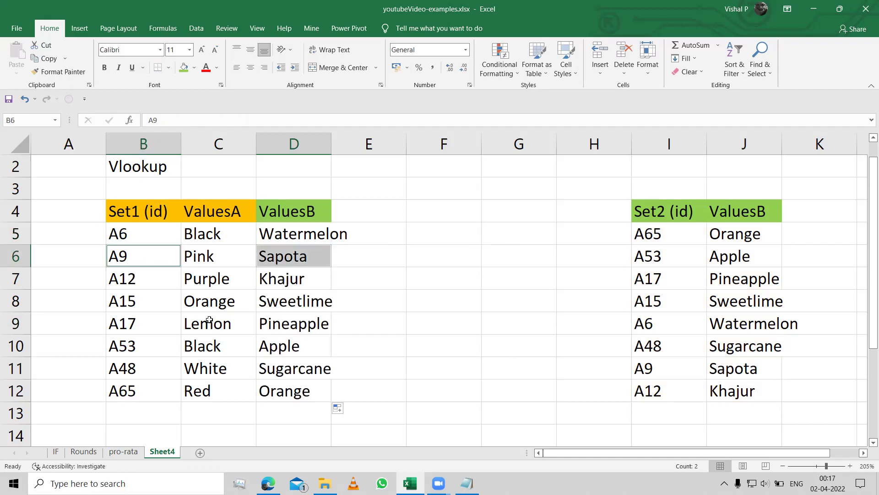
left_click(135, 275, "ctrl")
left_click(280, 279, "ctrl")
left_click_drag(678, 384, 727, 387)
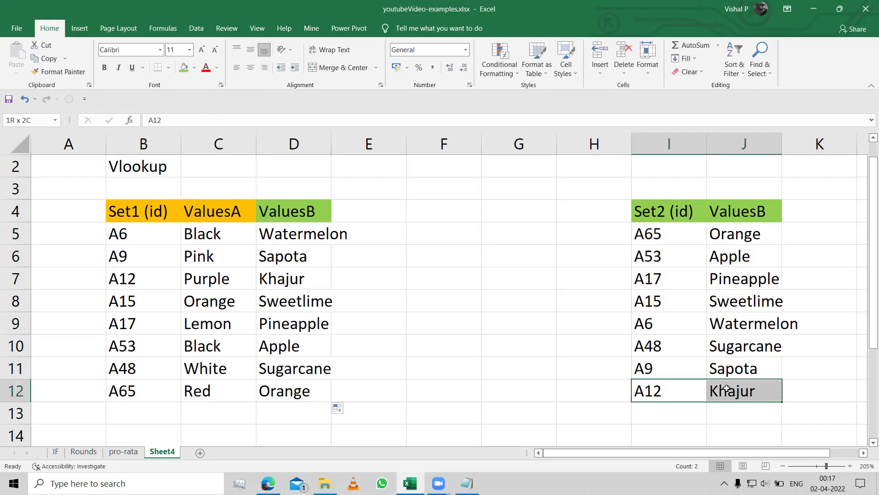
left_click(136, 295)
left_click(738, 304, "ctrl")
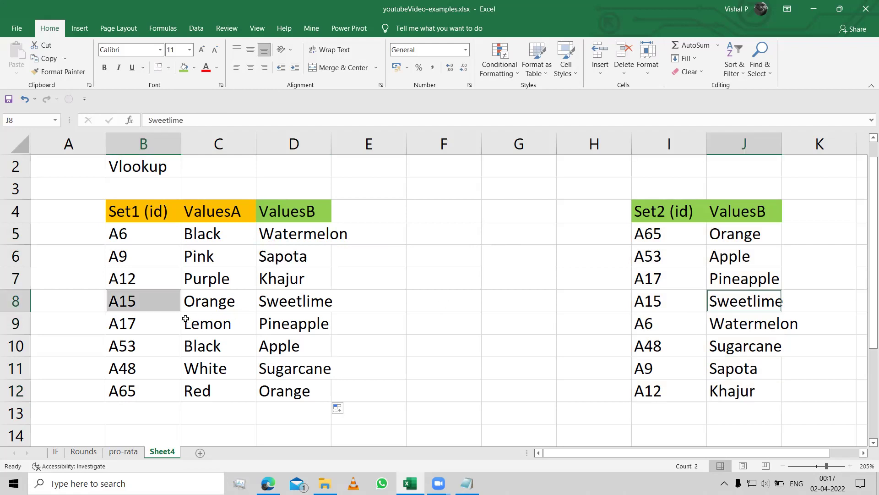
left_click(274, 302, "ctrl")
left_click(141, 324)
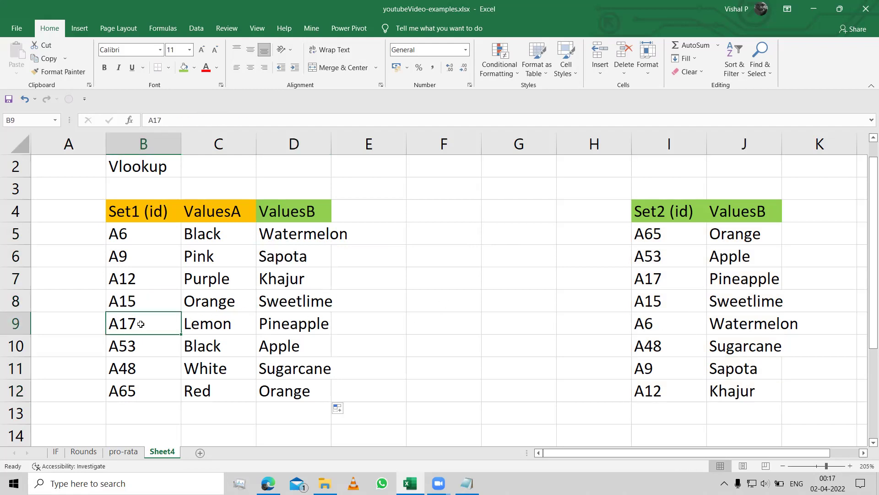
left_click(281, 324, "ctrl")
left_click(687, 281, "ctrl")
left_click(751, 284, "ctrl")
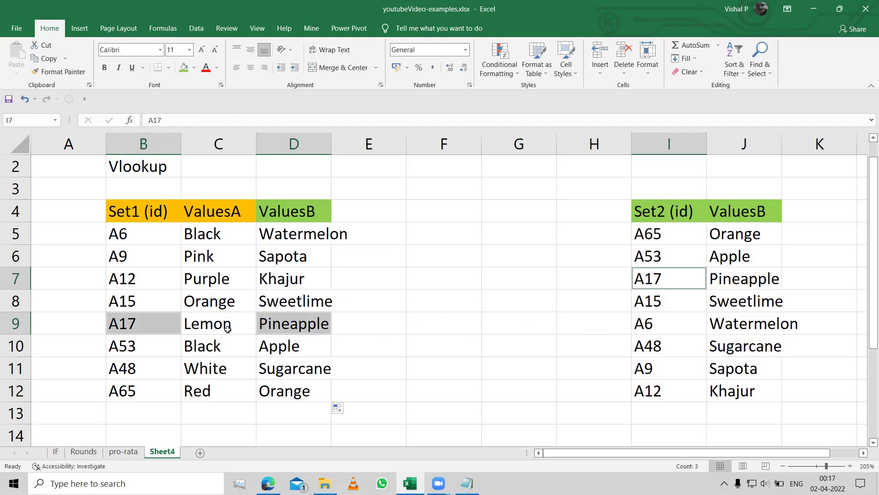
- Inspect D8's formula to confirm the Set2 table range stays fixed at $I$5:$J$12
left_click_drag(303, 238, 297, 383)
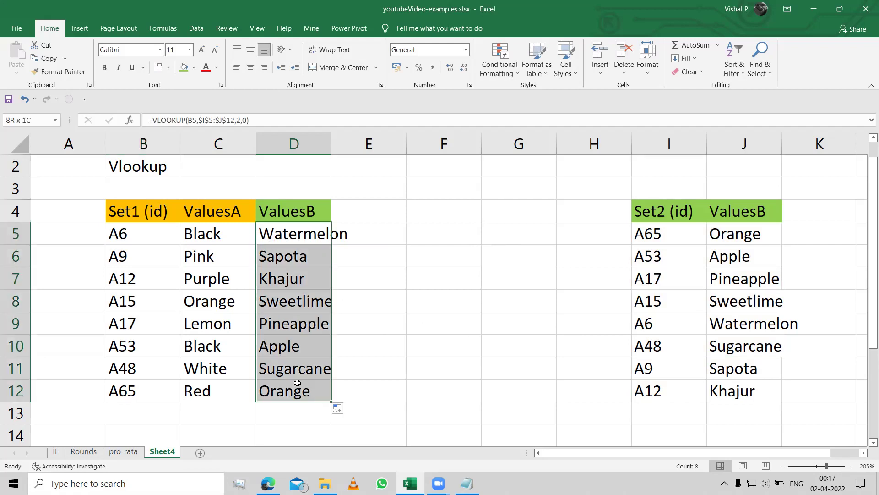
left_click(302, 295)
double_click(304, 295)
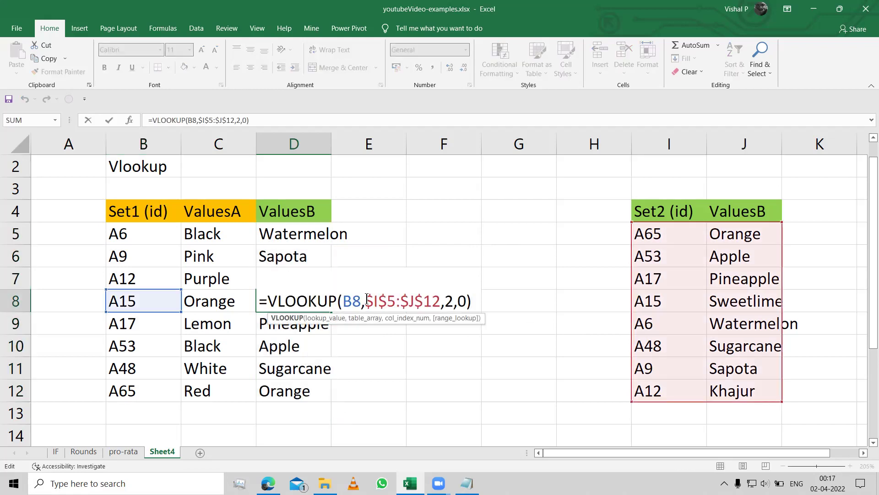
left_click_drag(366, 301, 436, 299)
key("ctrl+Return")
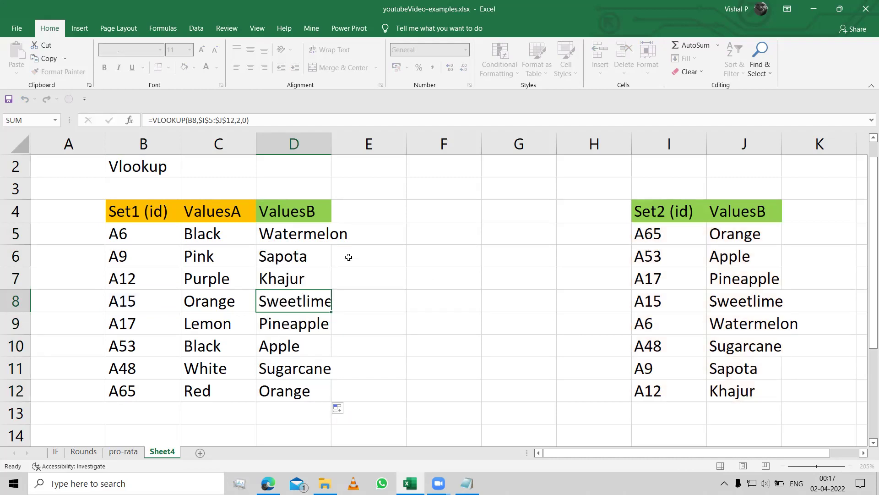
left_click(306, 232)
left_click(732, 235)
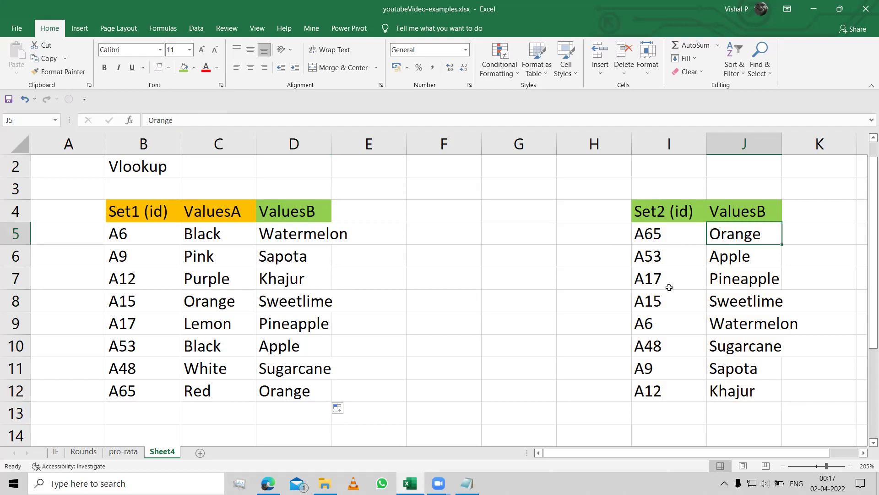
- Insert two blank columns before the ValuesB column J
left_click(743, 144)
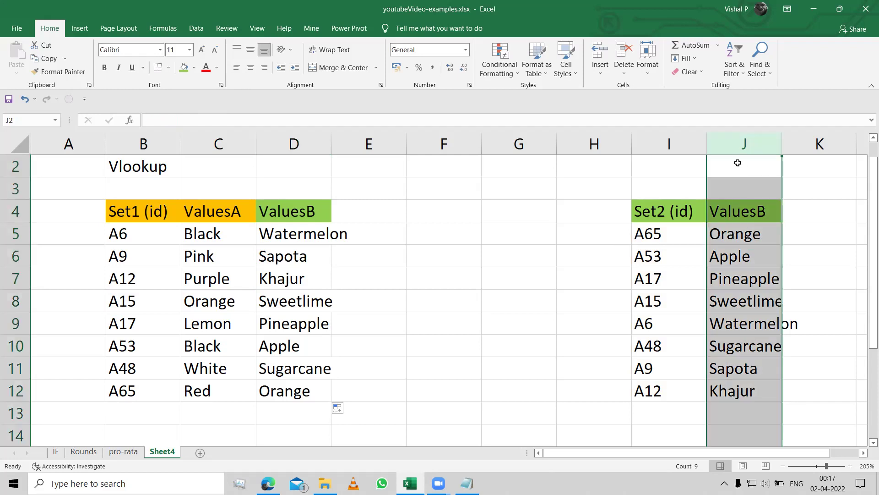
right_click(740, 144)
left_click(767, 226)
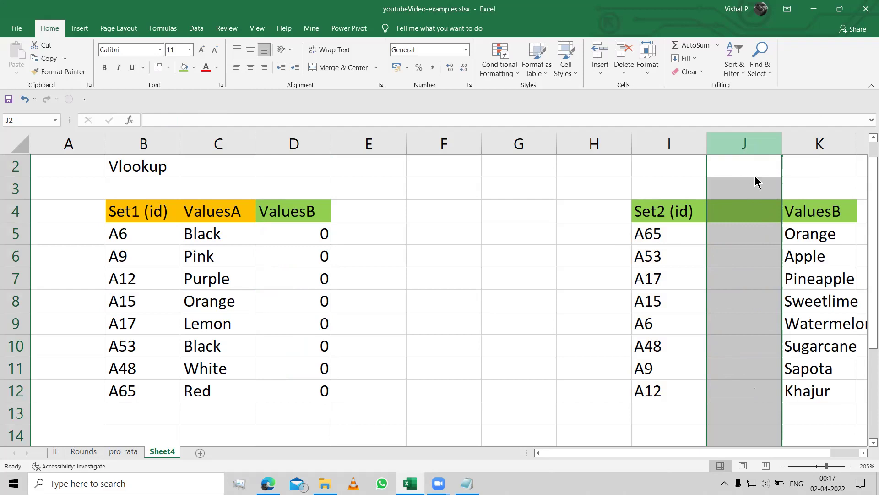
right_click(748, 150)
key("Return")
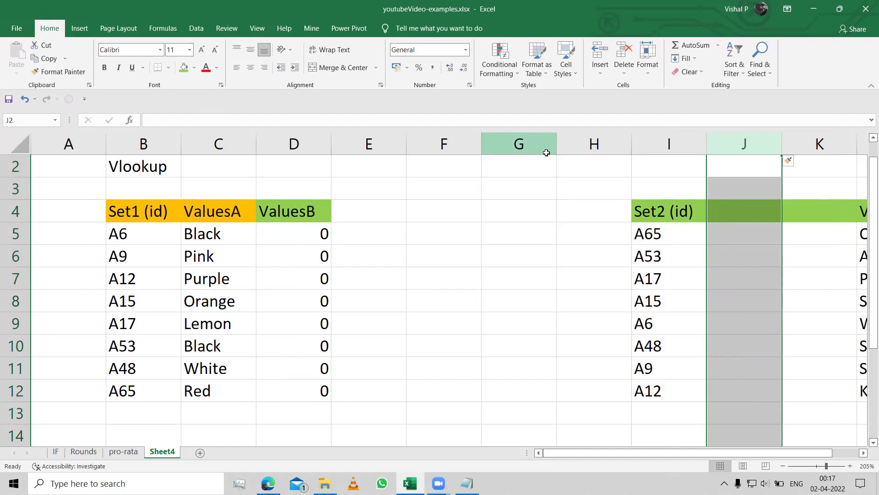
- Delete empty columns G and H so Set2 spans G5:J12, then check the shifted table
left_click_drag(548, 143, 570, 143)
right_click(570, 145)
left_click(582, 258)
left_click(518, 251)
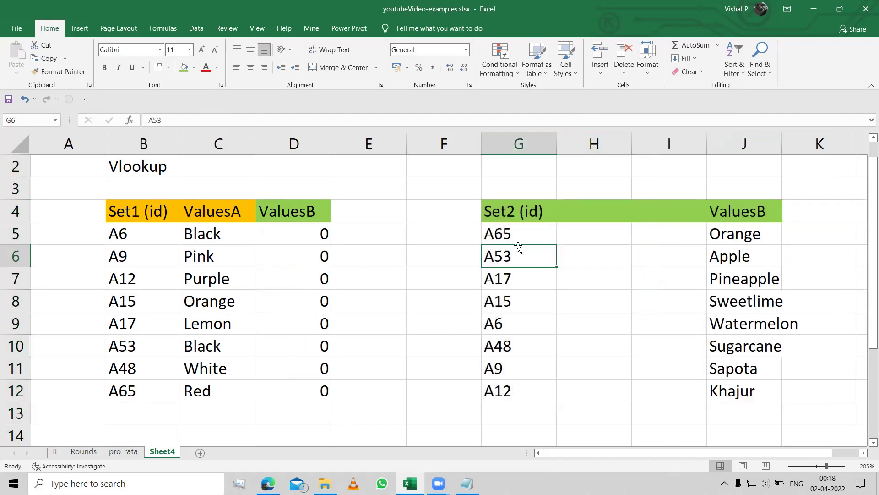
left_click_drag(577, 236, 662, 386)
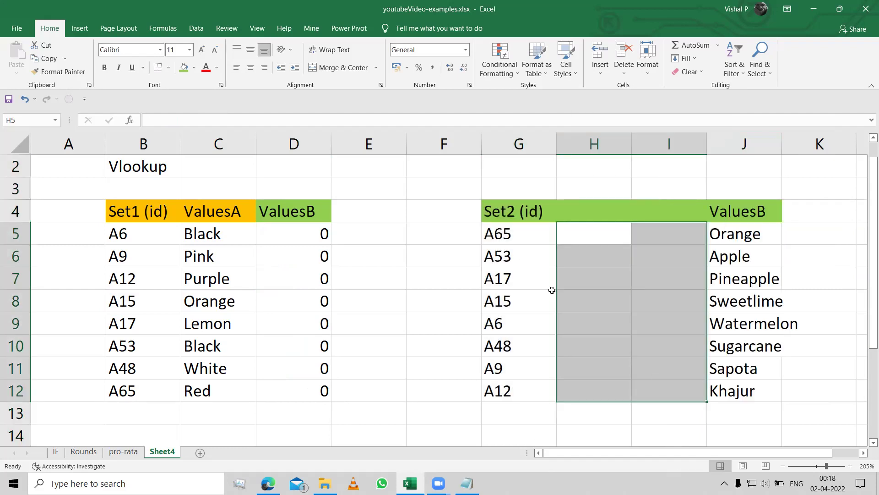
left_click_drag(532, 390, 532, 392)
left_click_drag(746, 231, 746, 390)
left_click(293, 232)
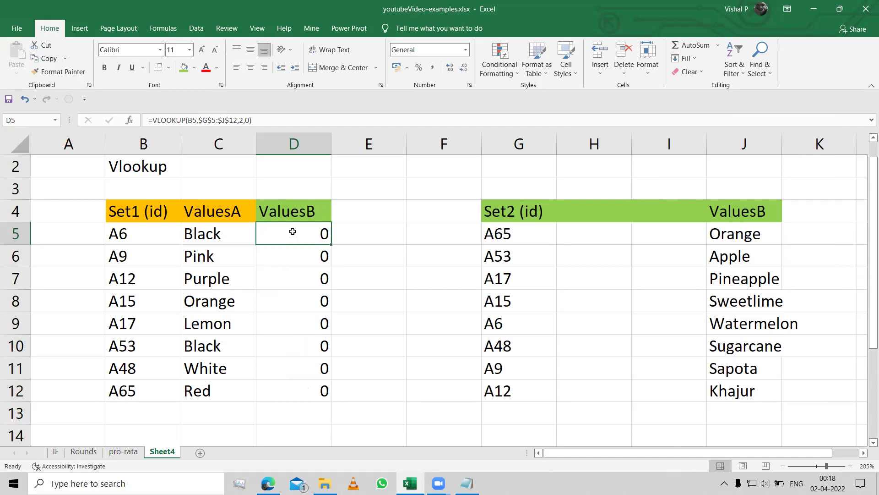
- Change D5's VLOOKUP column index from 2 to 4
double_click(293, 232)
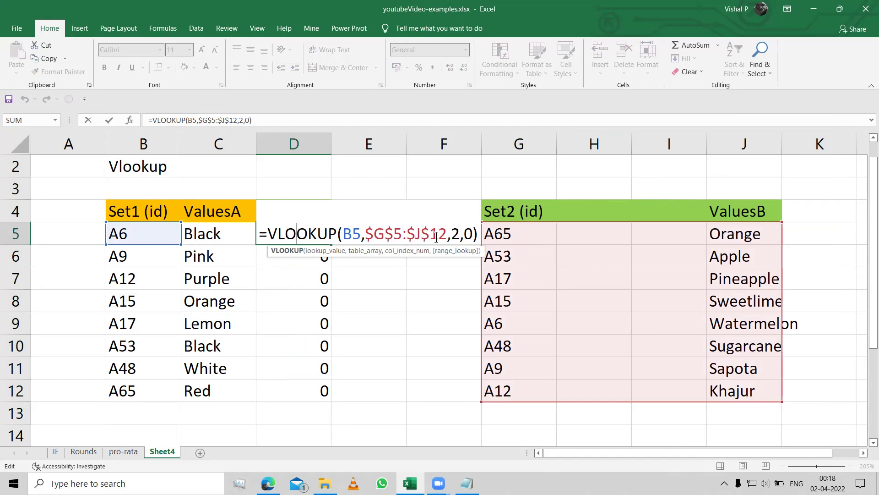
double_click(454, 235)
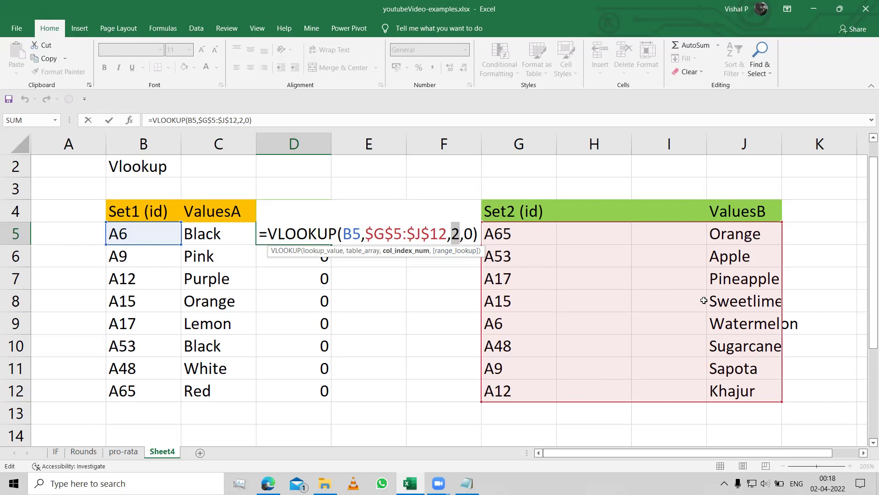
type("4")
key("Return")
- Copy D5's =VLOOKUP(B5,$G$5:$J$12,4,0) down through D12 and review the results
left_click(308, 230)
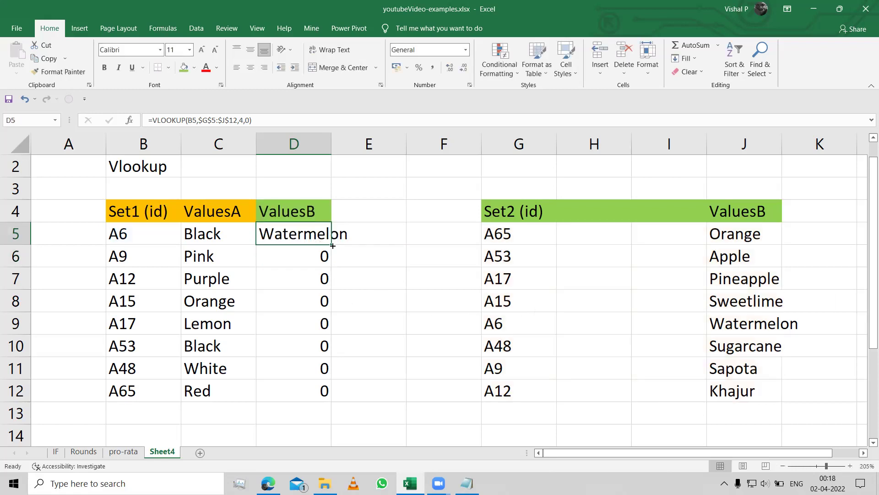
double_click(331, 244)
double_click(308, 233)
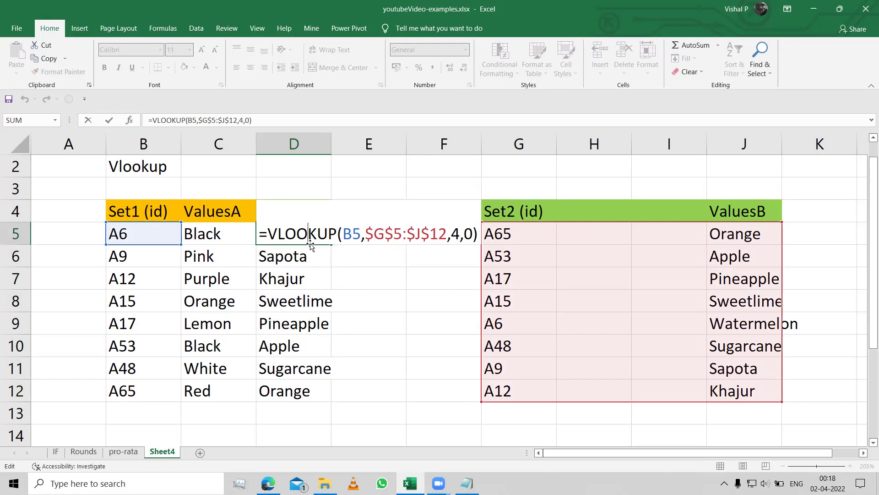
key("ctrl+Return")
left_click_drag(331, 245, 338, 399)
key("ctrl+Down")
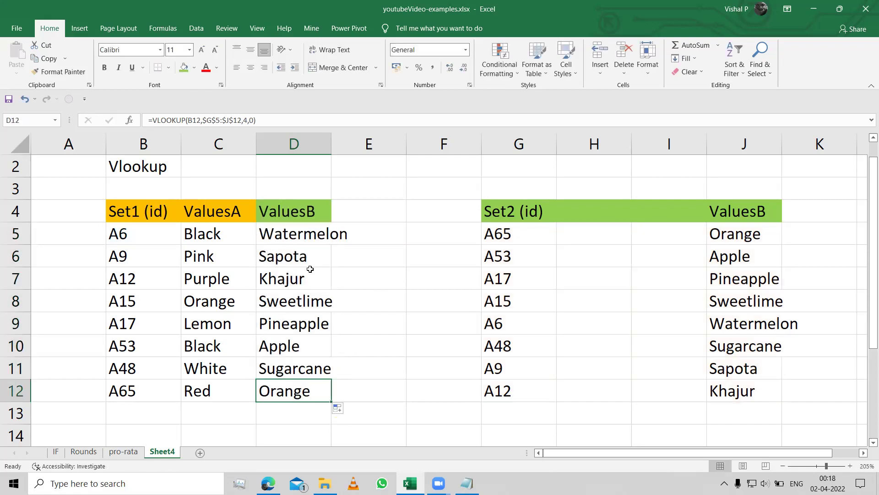
double_click(302, 238)
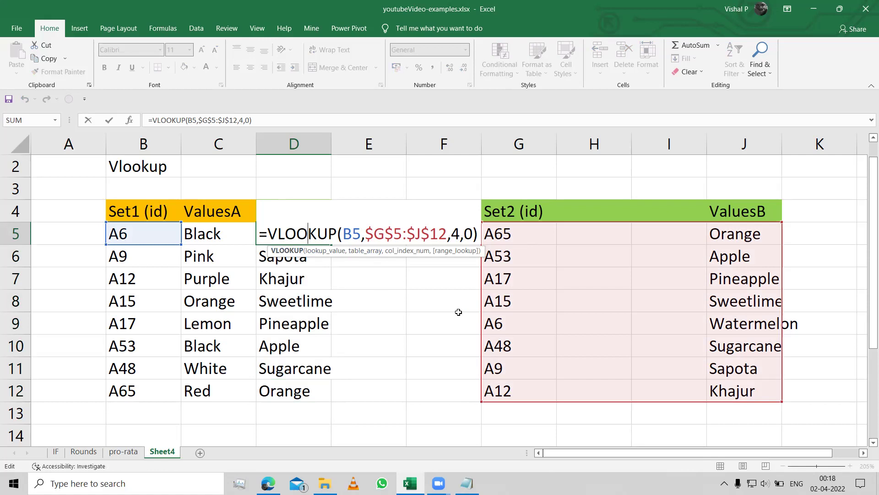